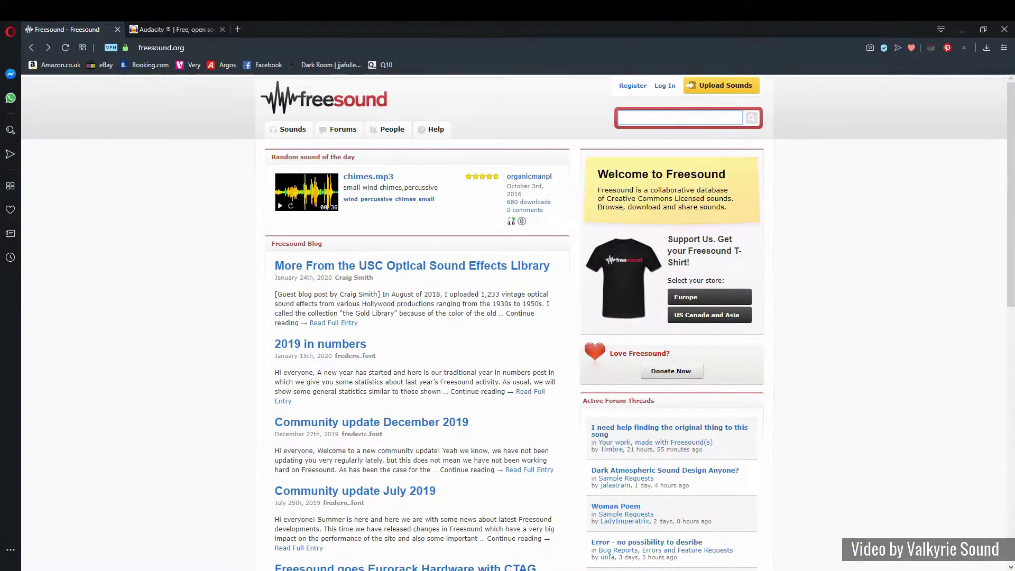
Step: Search Freesound for 'footstep' and filter the results to Creative Commons 0 sounds
type("footstep")
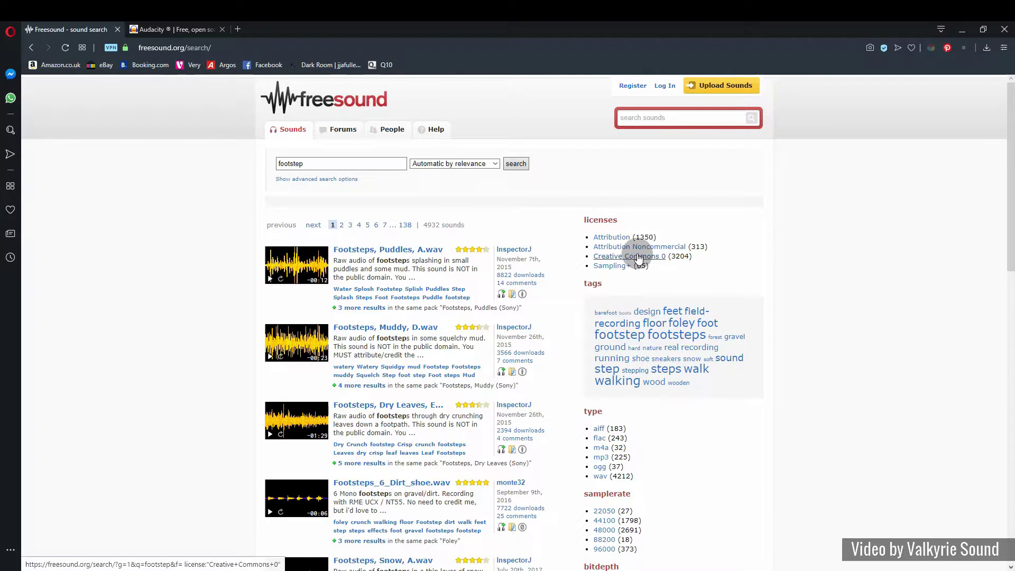
left_click(664, 257)
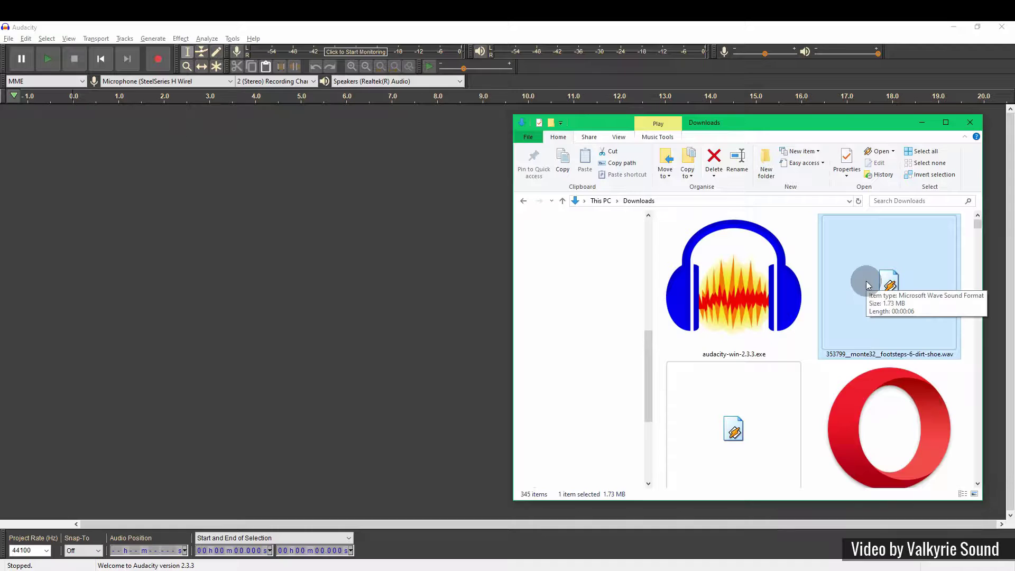
Step: Load the footsteps-6-dirt-shoe.wav clip into Audacity and play all six hits
left_click_drag(868, 286, 286, 238)
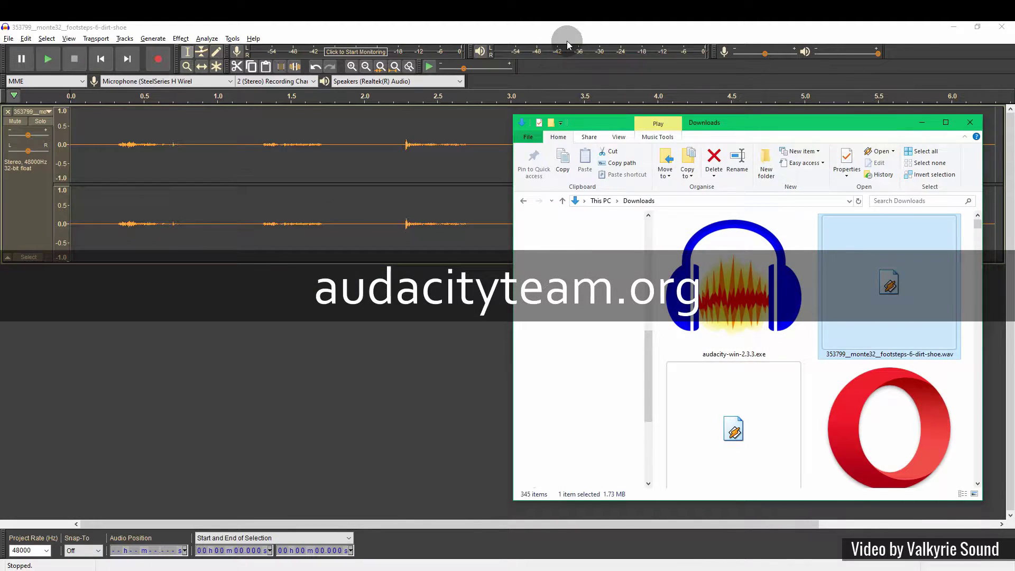
left_click(567, 44)
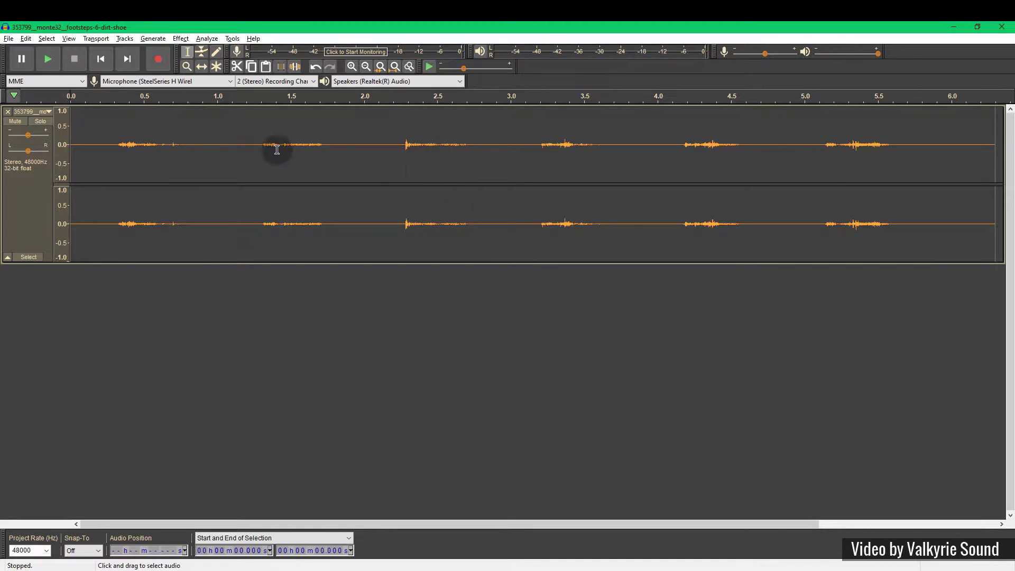
left_click(51, 63)
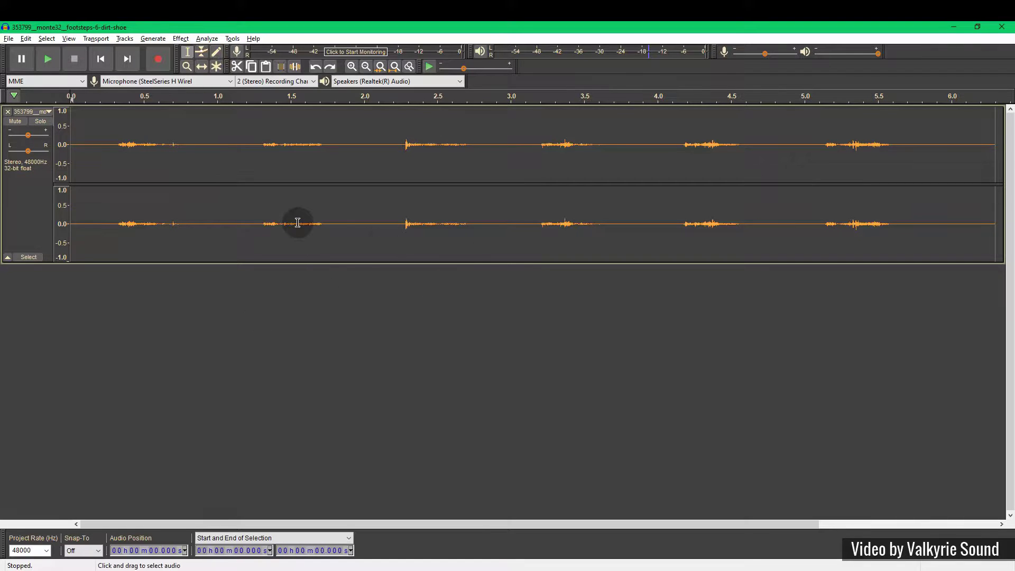
Step: Delete everything after the first footstep, from about 0.767 s to the end
left_click(183, 168)
left_click_drag(202, 172, 999, 225)
key("Delete")
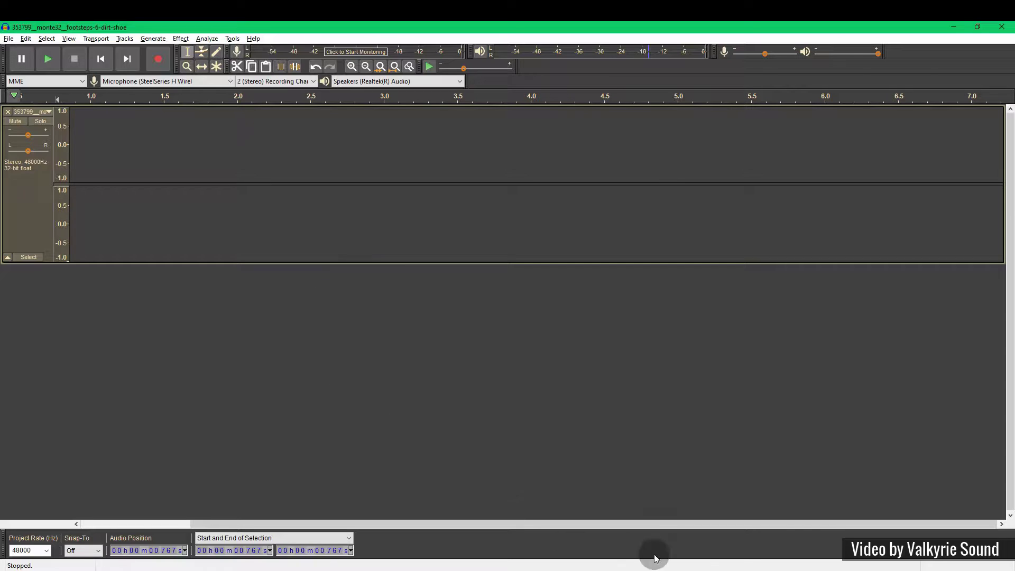
Step: Remove the silence before 0.313 s, fit the clip to the window, and play it
left_click_drag(702, 526, 512, 525)
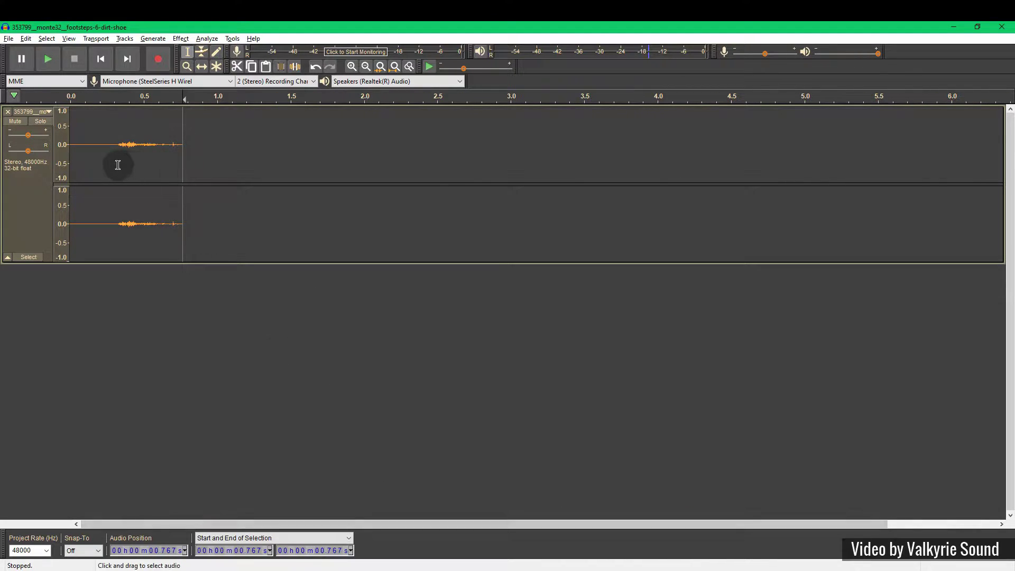
left_click_drag(118, 165, 36, 167)
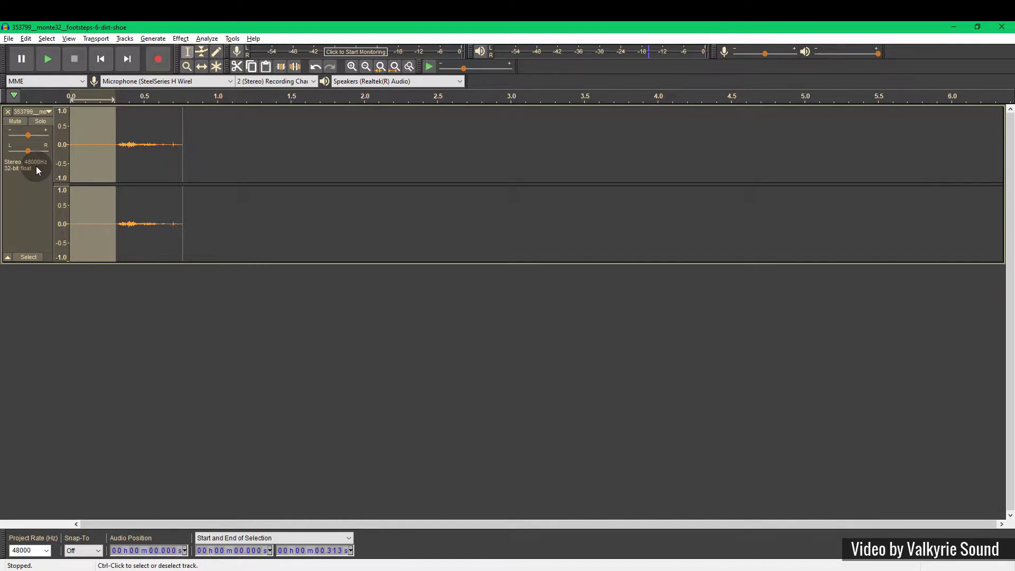
key("Delete")
key("ctrl+f")
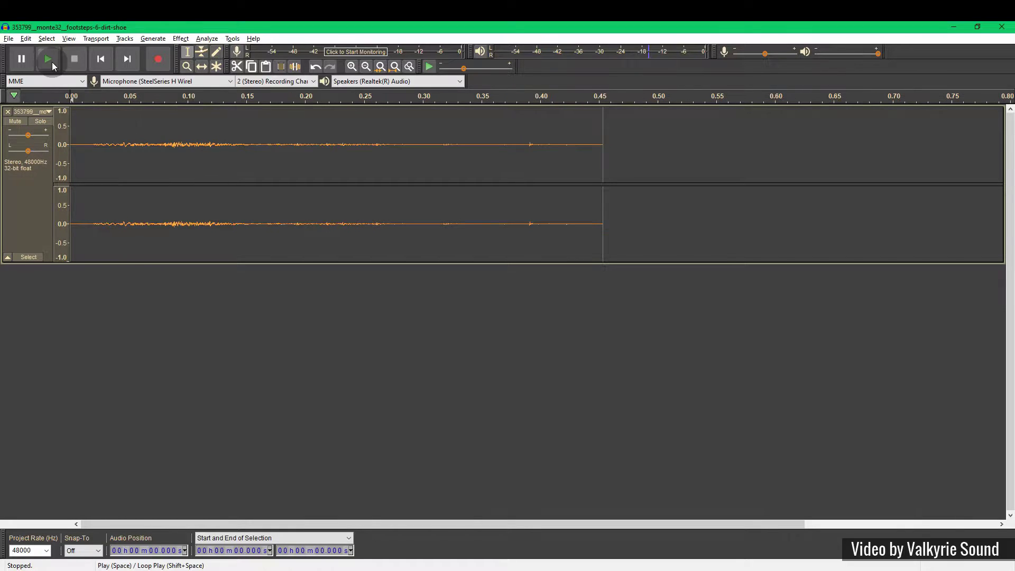
left_click(47, 59)
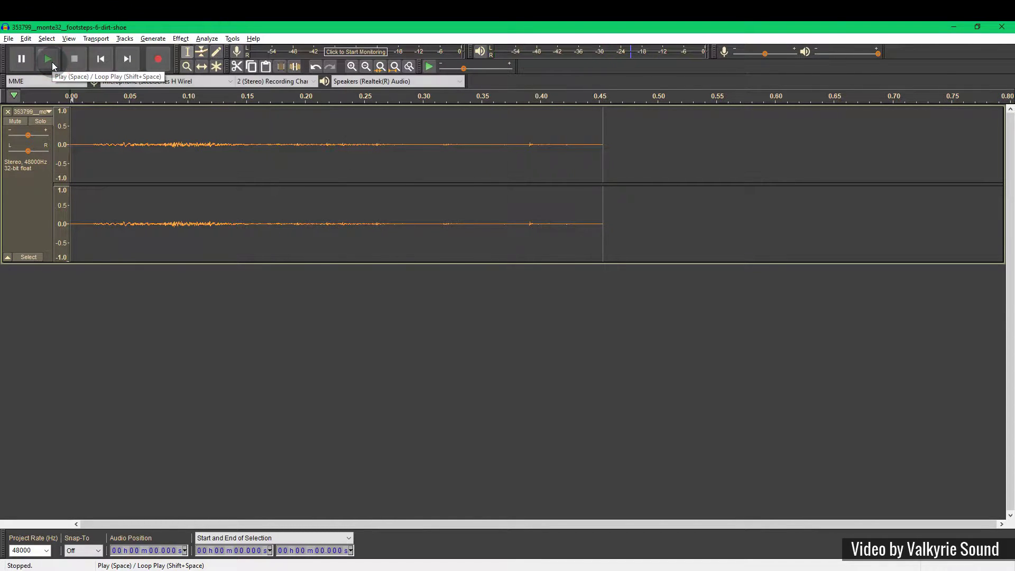
left_click(52, 62)
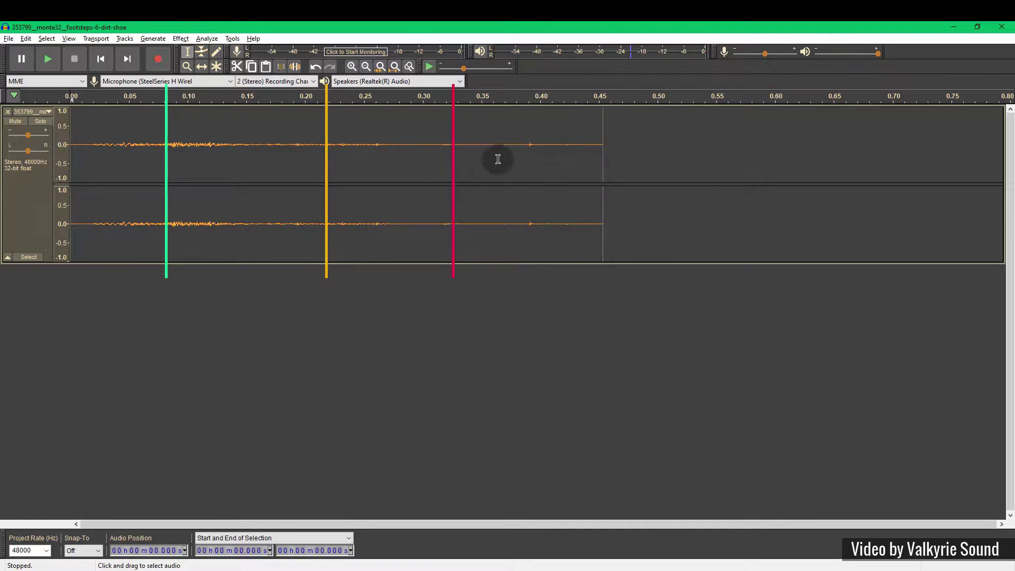
left_click(53, 64)
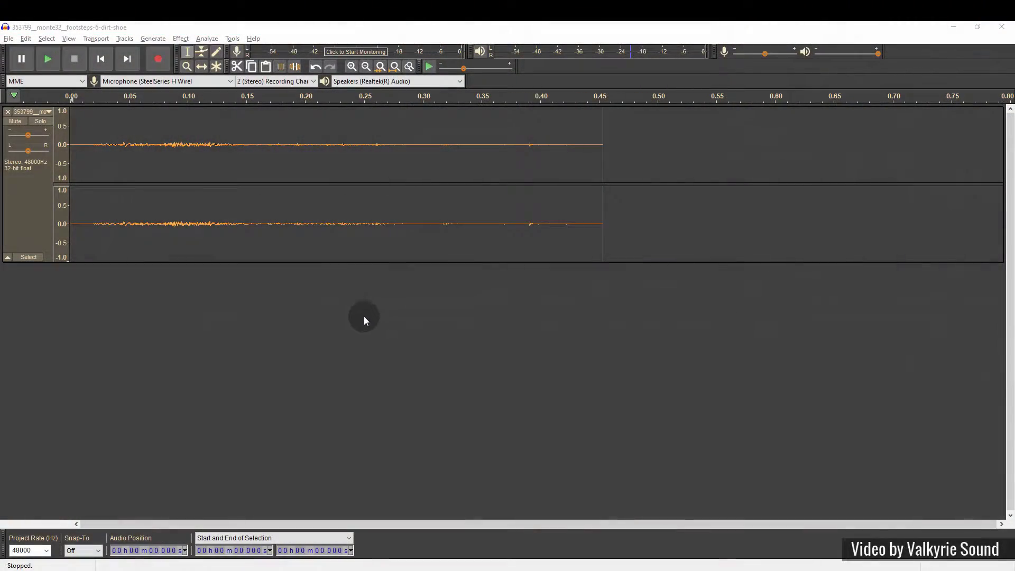
Step: Delete the footstep's tail from 0.151 s onward, then replay it from the start
left_click(345, 224)
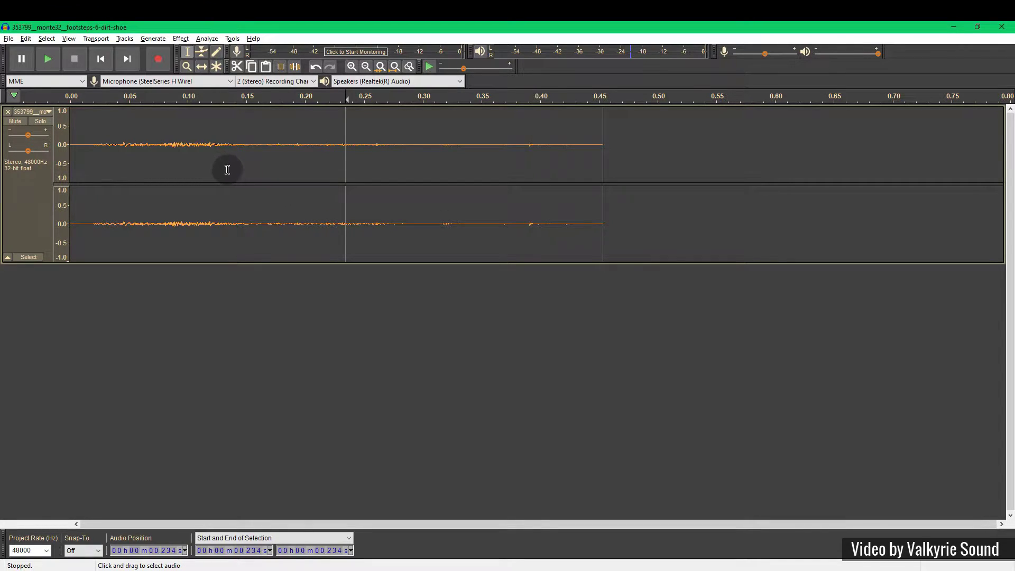
left_click_drag(248, 170, 624, 178)
key("Delete")
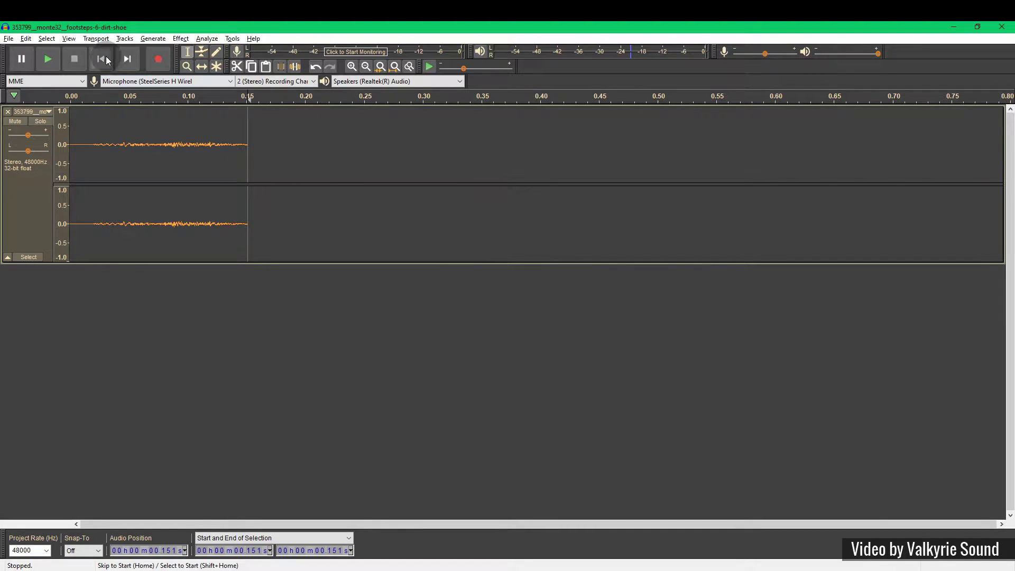
left_click(105, 60)
left_click(55, 61)
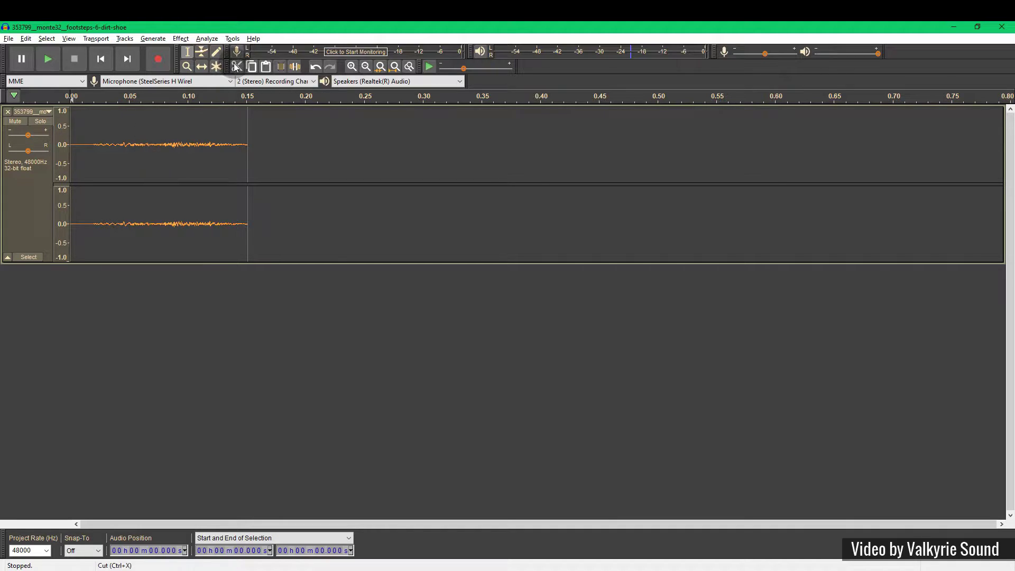
Step: Zoom in on the opening of the footstep waveform and try a selection there
left_click(188, 67)
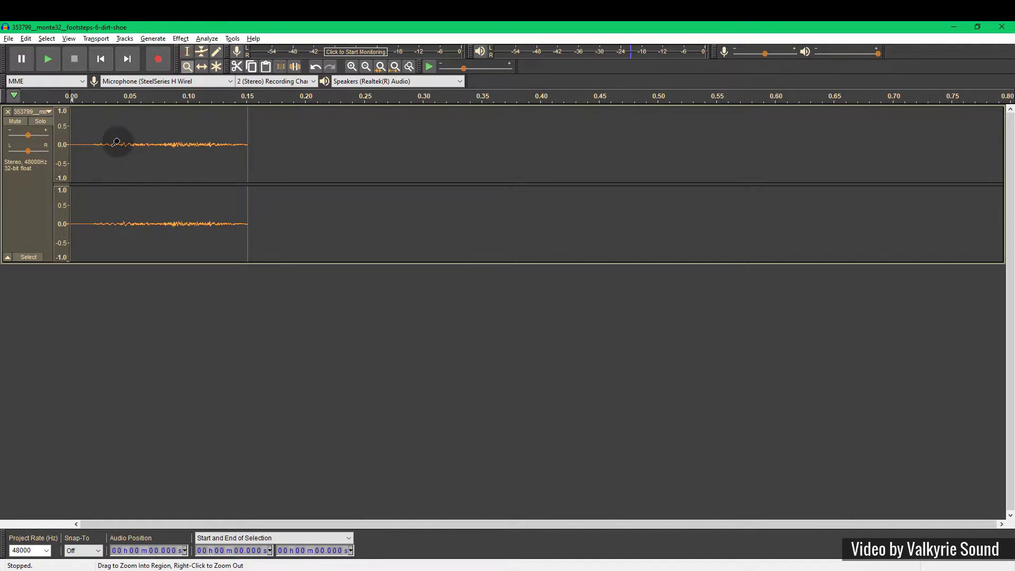
left_click(78, 144)
left_click(132, 146)
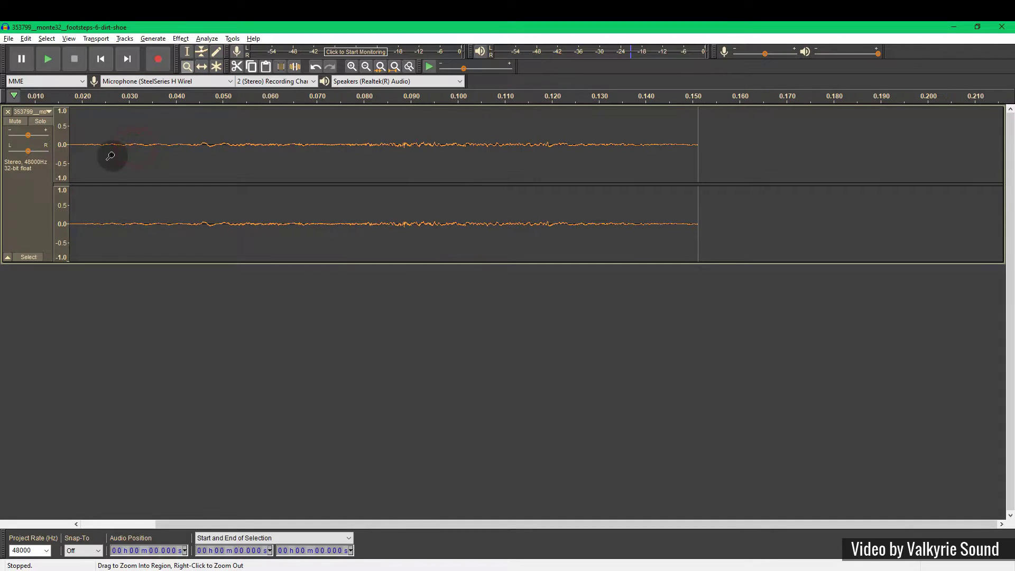
left_click_drag(436, 525, 361, 525)
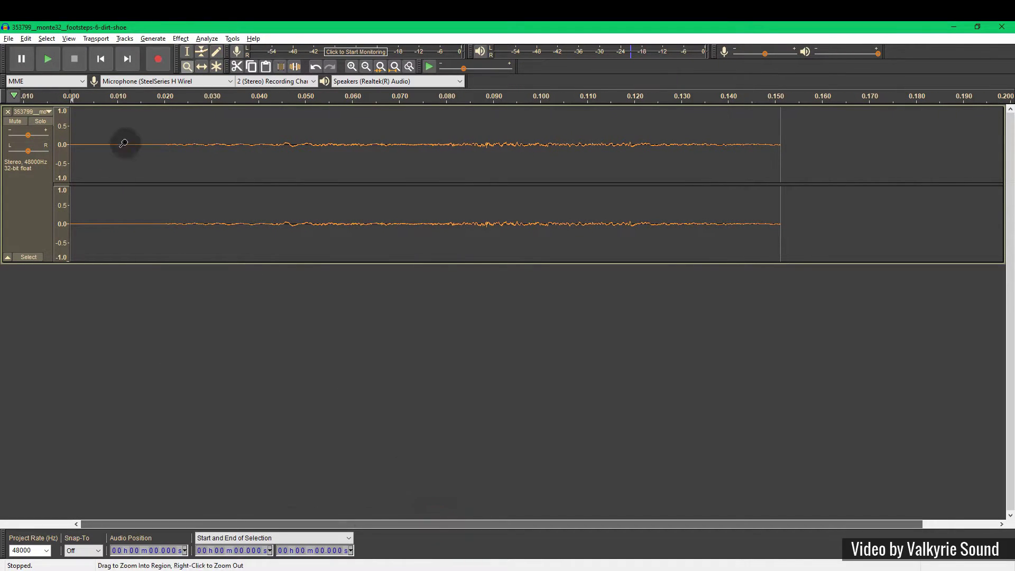
left_click(154, 164)
left_click(182, 154)
left_click(174, 176)
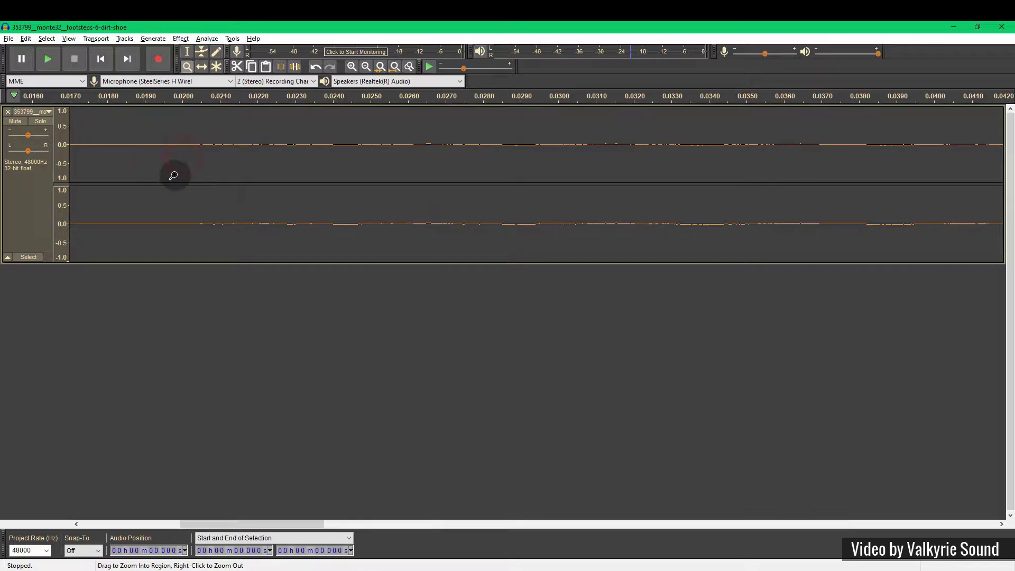
left_click_drag(411, 524, 115, 510)
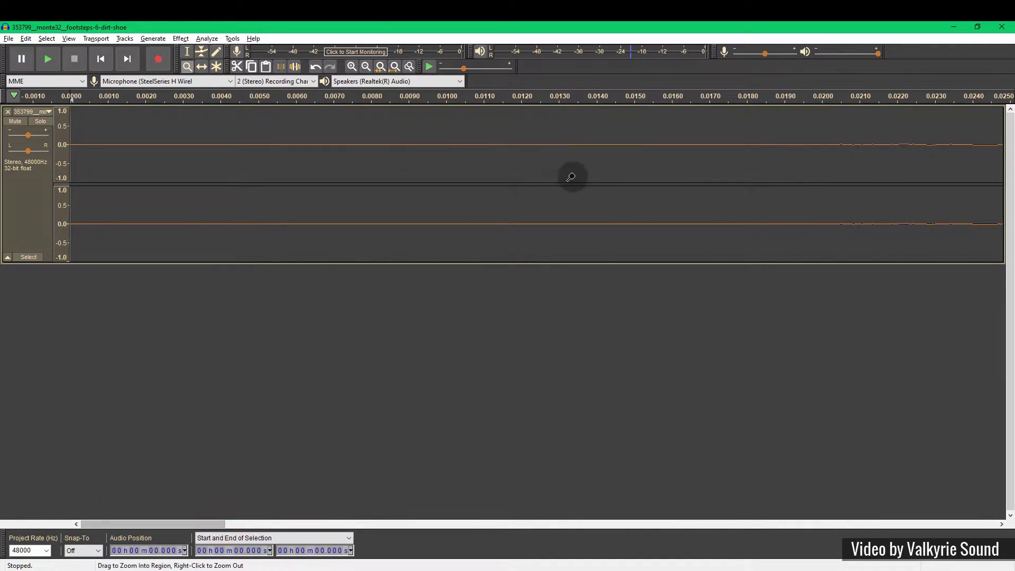
left_click(187, 51)
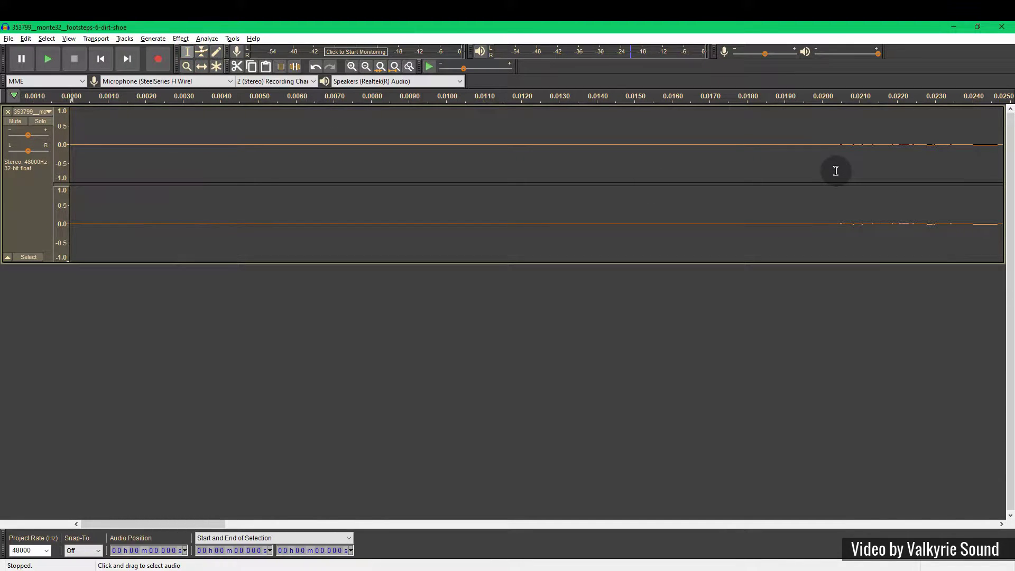
left_click_drag(826, 194, 6, 199)
left_click(75, 217)
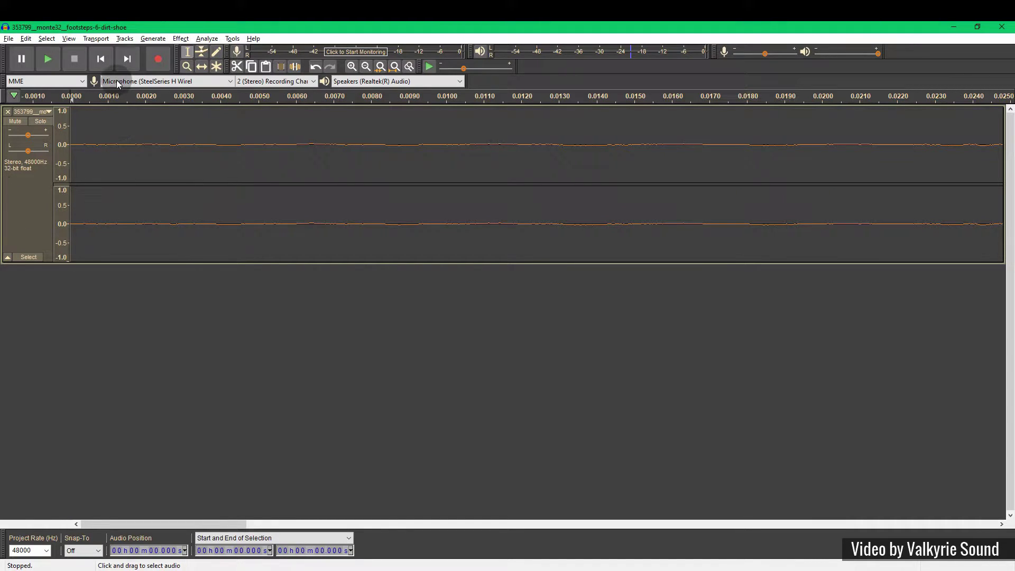
Step: Zoom in further until individual samples show and test-select a few near the start
left_click(187, 66)
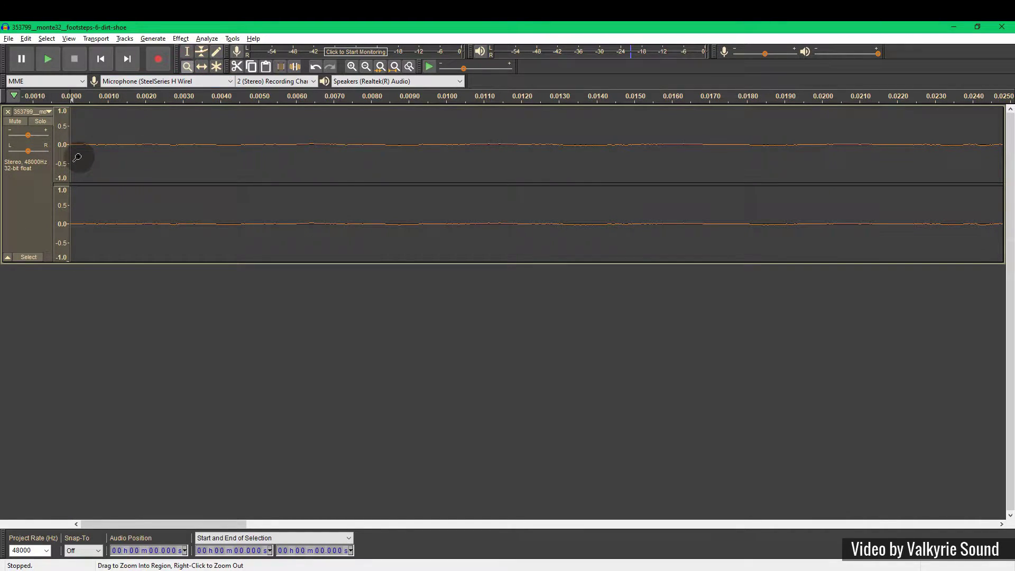
left_click(200, 161)
left_click(206, 165)
left_click(204, 168)
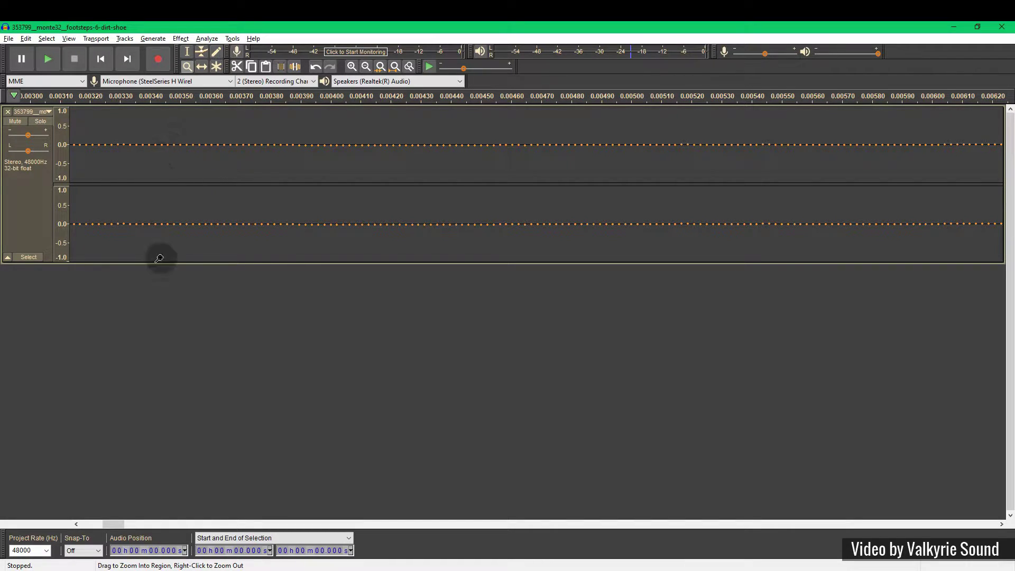
key("F1")
left_click_drag(116, 156, 2, 172)
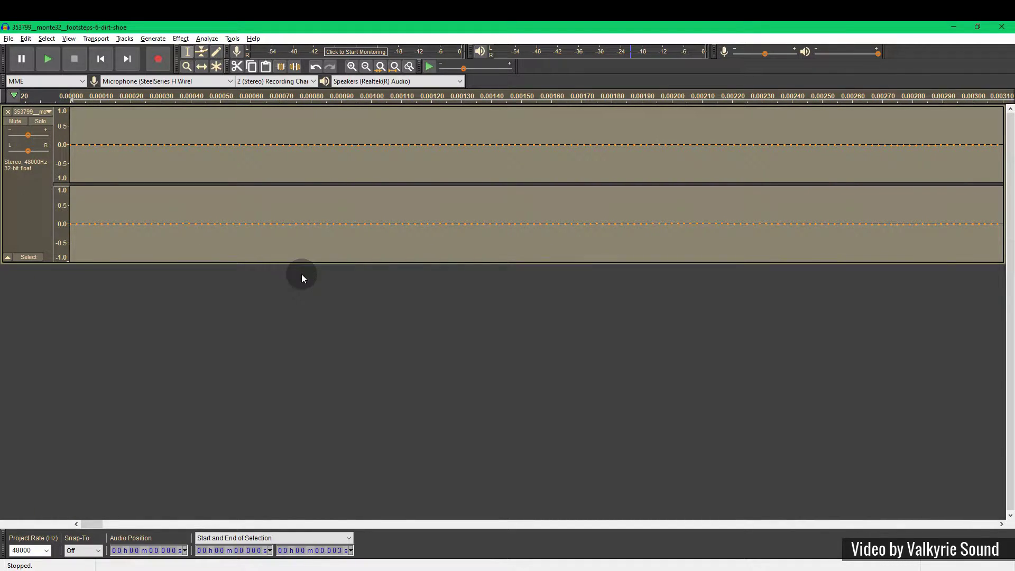
left_click(301, 274)
Step: Delete the tiny silent range at the clip's end so it stops near 0.127 s
scroll(315, 272, "down", 10)
scroll(106, 175, "up", 11)
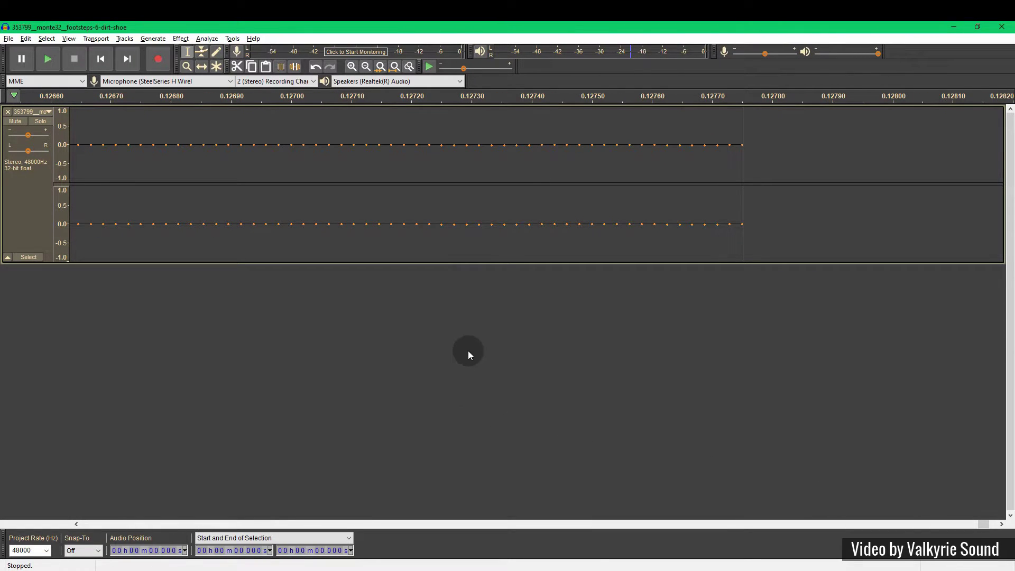
left_click_drag(555, 143, 748, 156)
key("Delete")
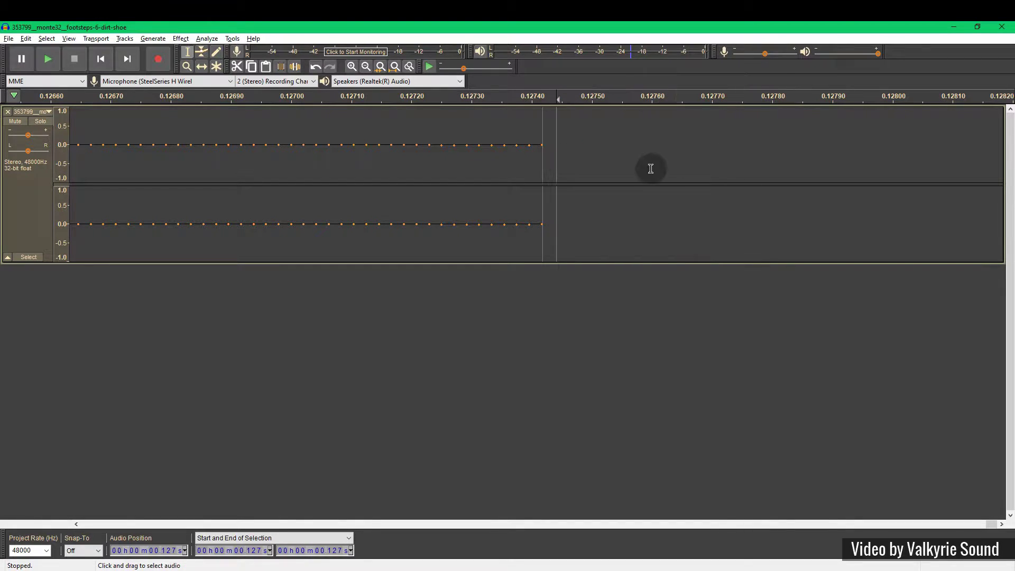
scroll(206, 338, "down", 9)
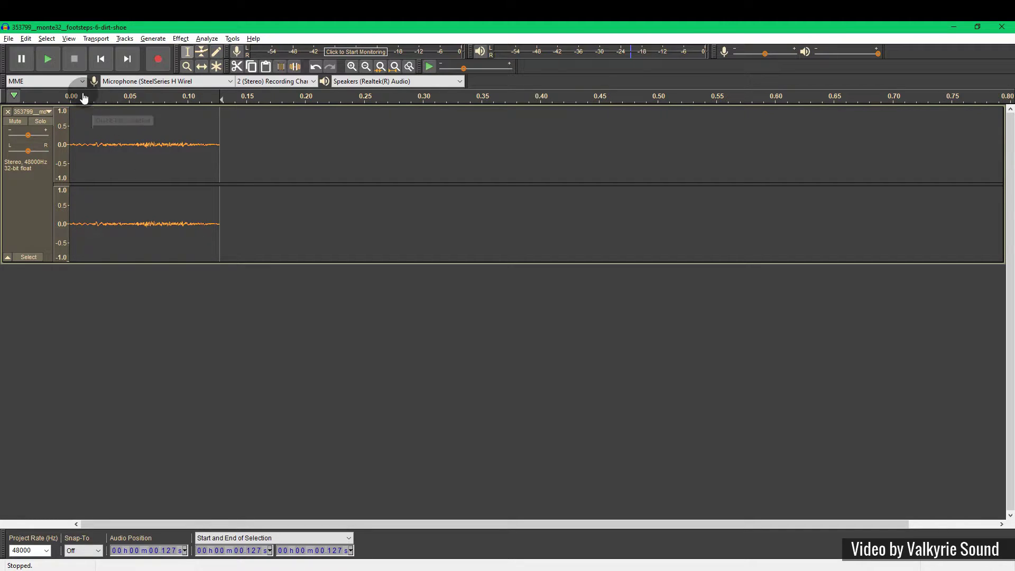
left_click(100, 58)
left_click(49, 60)
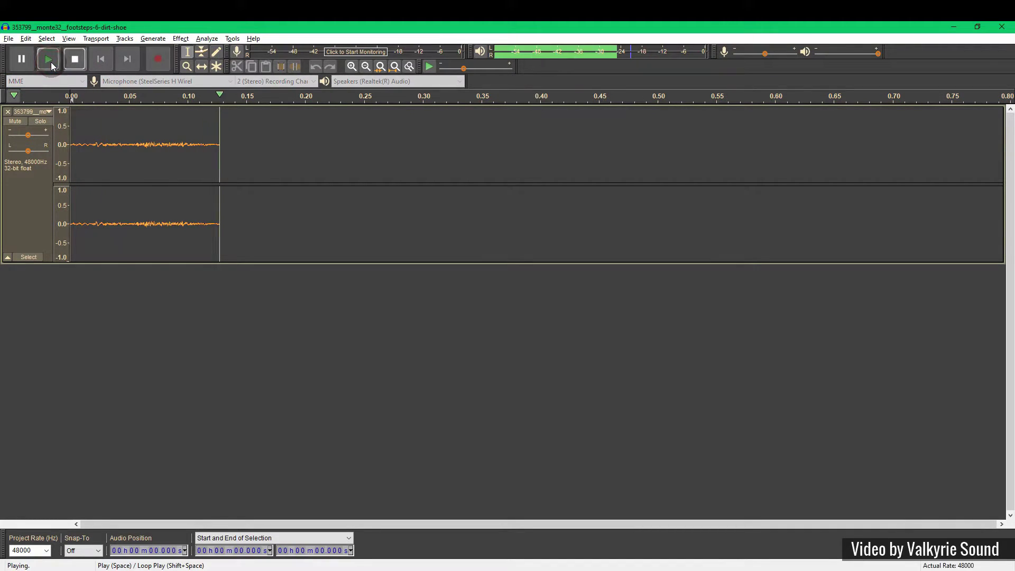
left_click(49, 59)
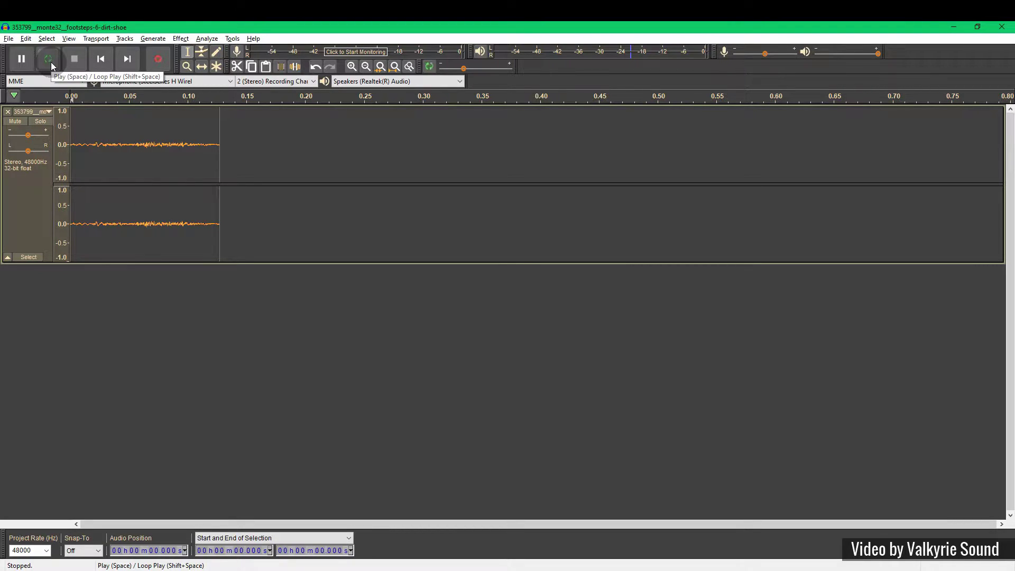
left_click(51, 62, "shift")
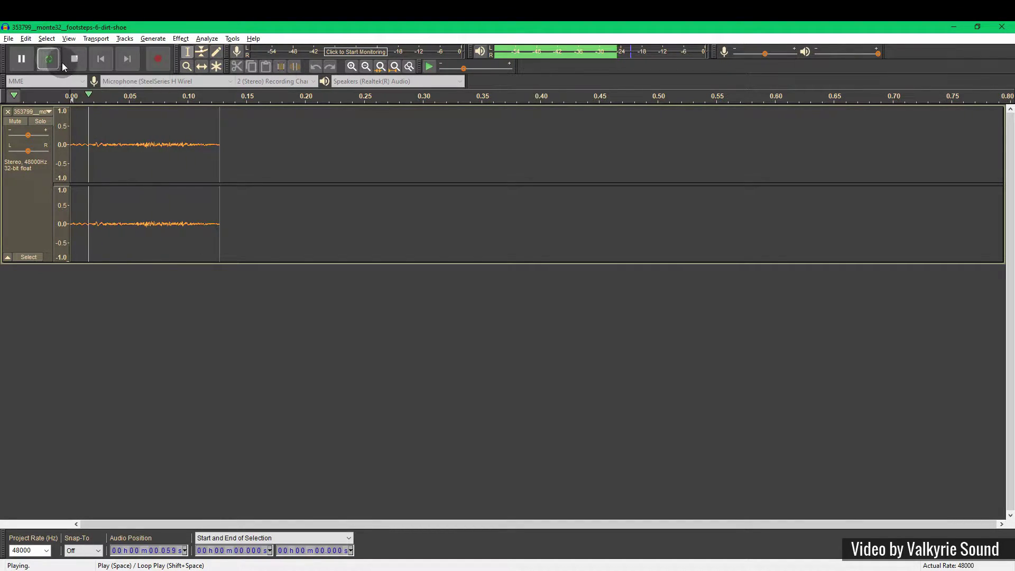
left_click(69, 63)
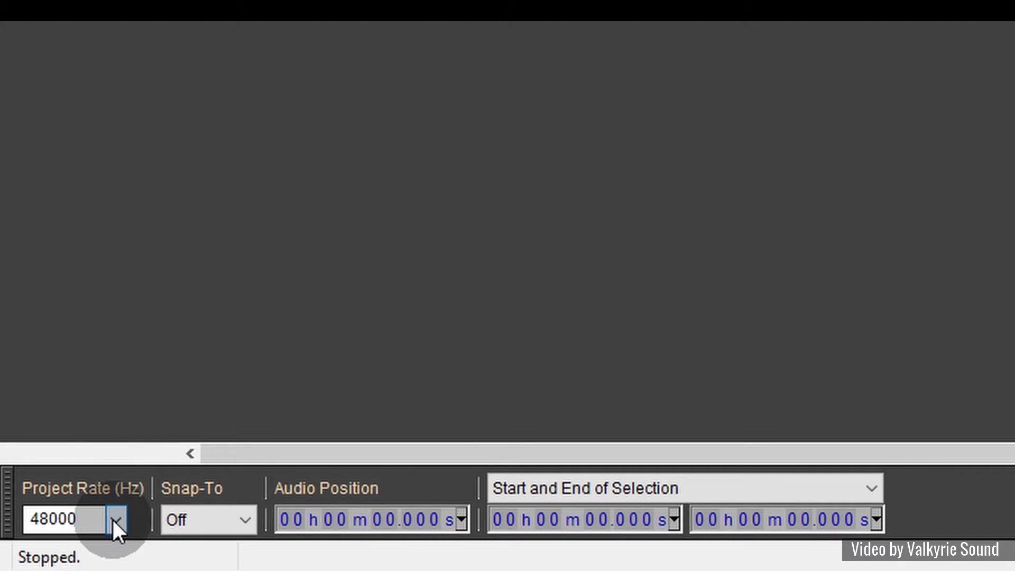
Step: Open the Project Rate list to choose 44100 Hz
left_click(115, 519)
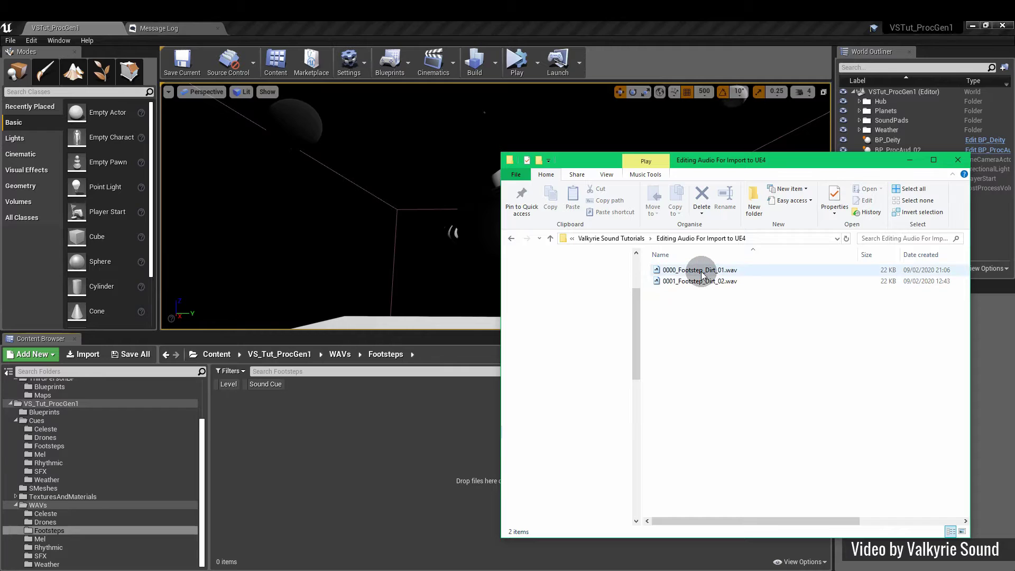
Step: Import 0000_Footstep_Dirt_01.wav into WAVs/Footsteps and create 0000_Footstep_Dirt_01_Cue from it
left_click_drag(683, 270, 273, 440)
left_click(272, 440)
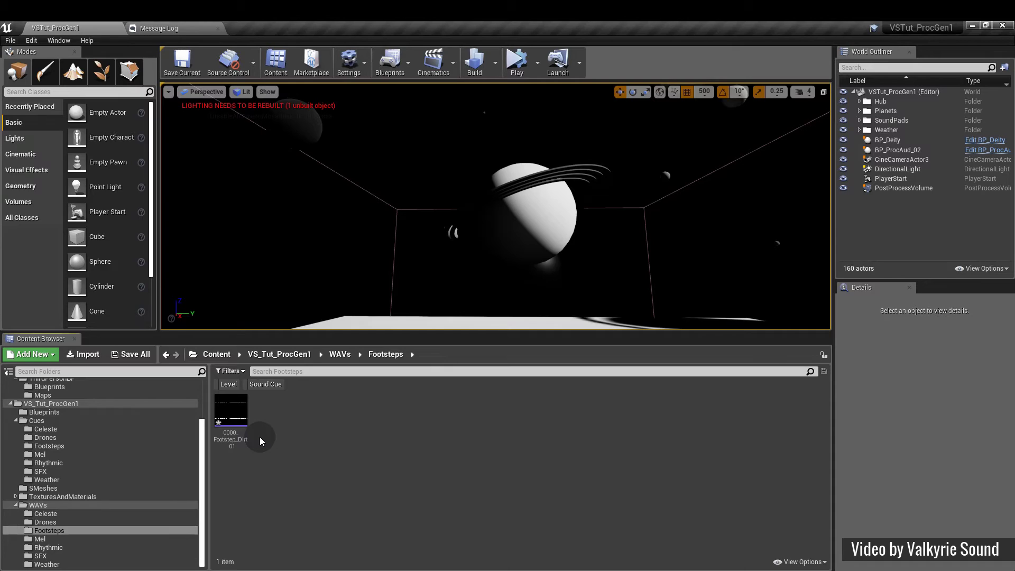
right_click(231, 432)
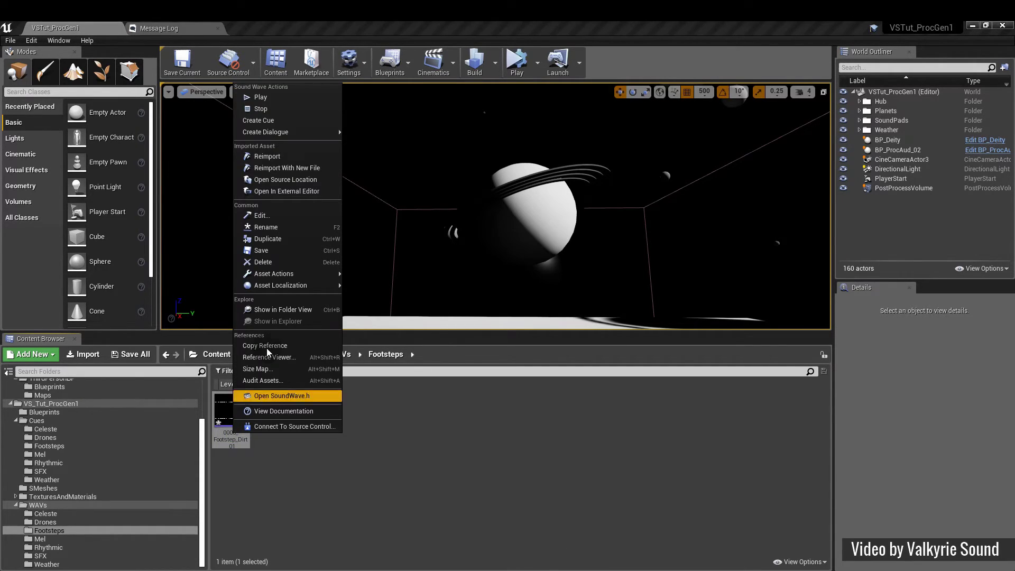
left_click(294, 121)
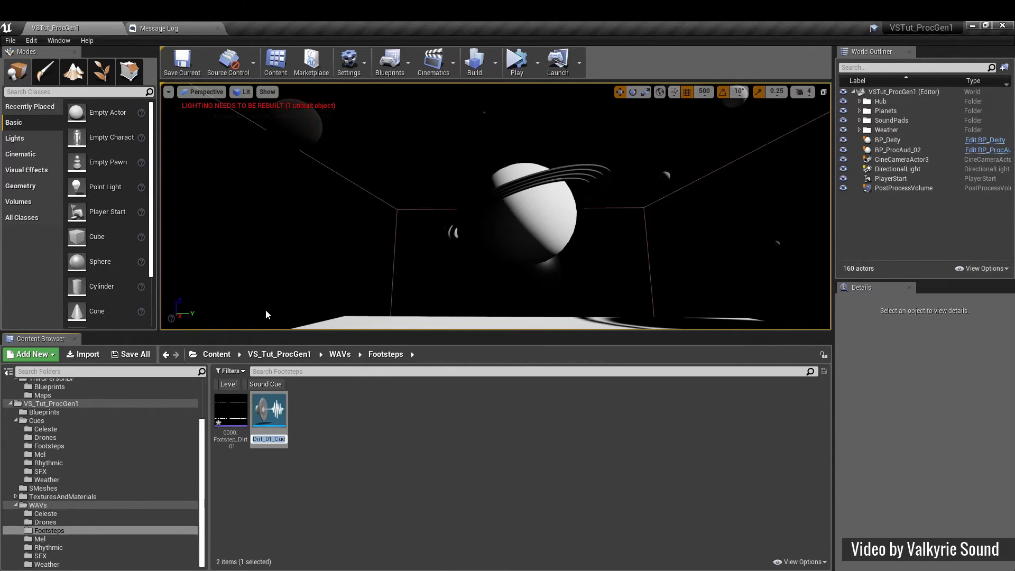
key("Return")
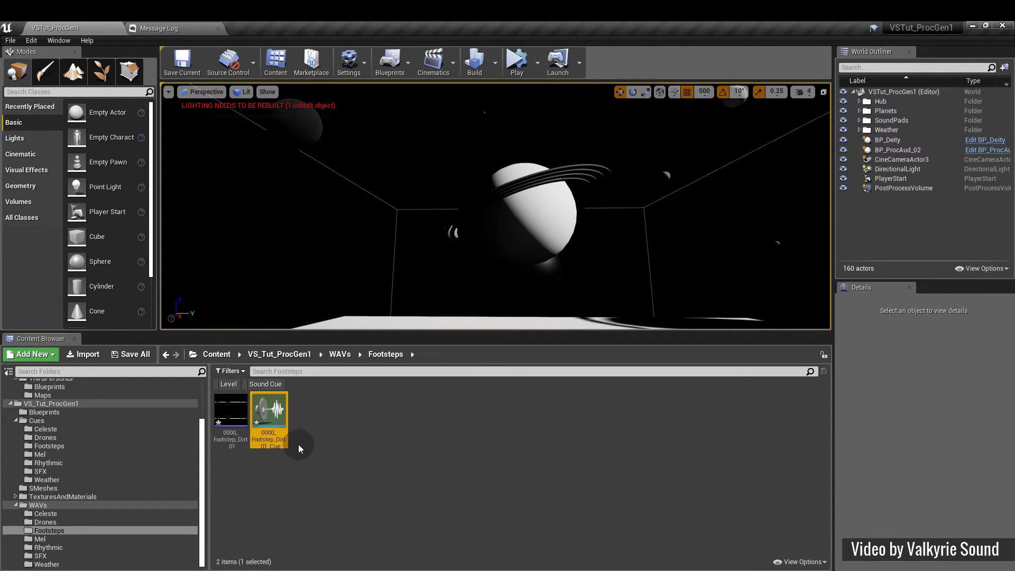
Step: Move the new cue into the Cues > Footsteps folder and display its contents
left_click_drag(269, 420, 59, 446)
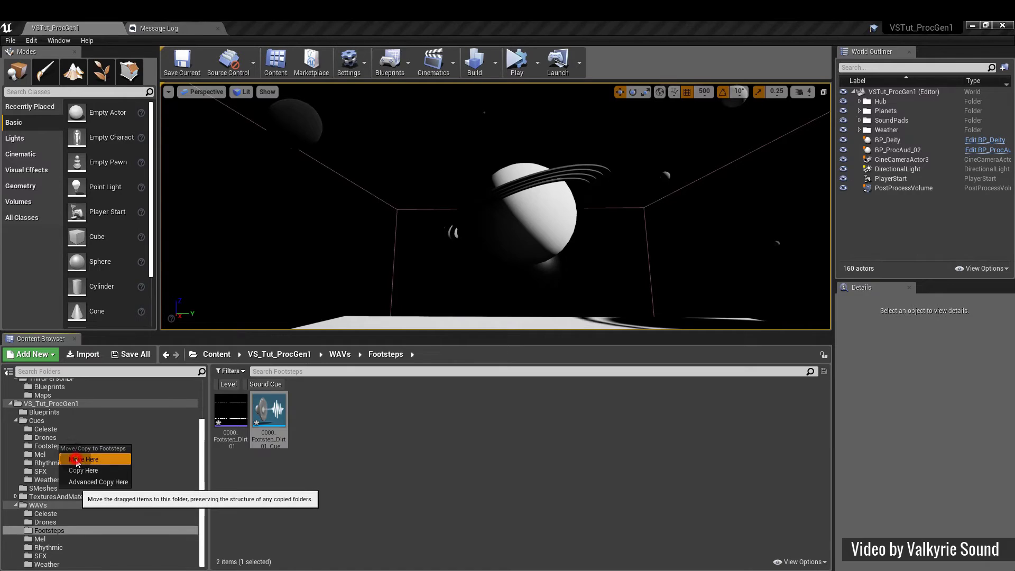
left_click(79, 458)
left_click(66, 443)
Step: Open 0000_Footstep_Dirt_01_Cue and inspect the Wave Player and Output node details
mouse_move(235, 437)
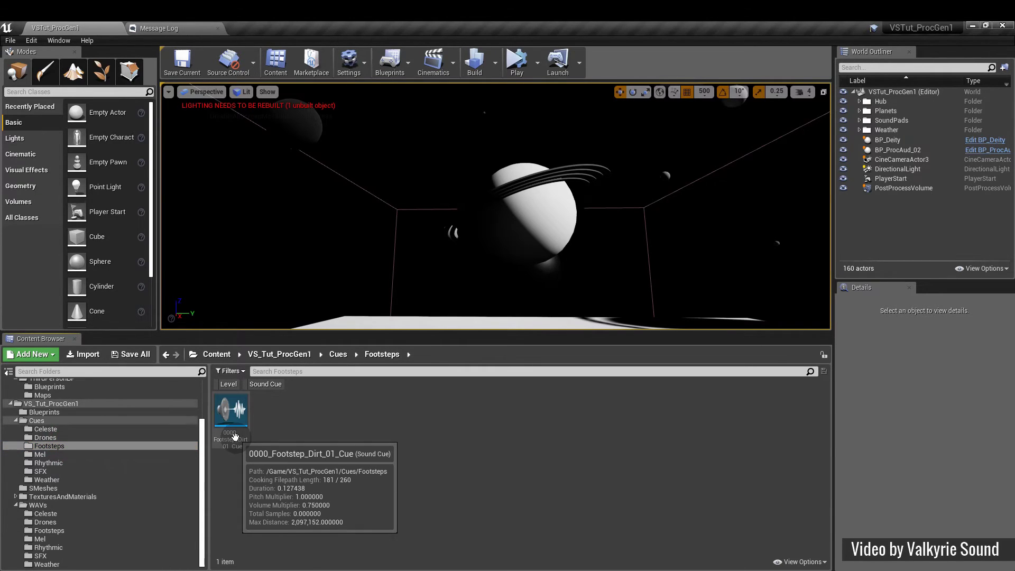
double_click(231, 412)
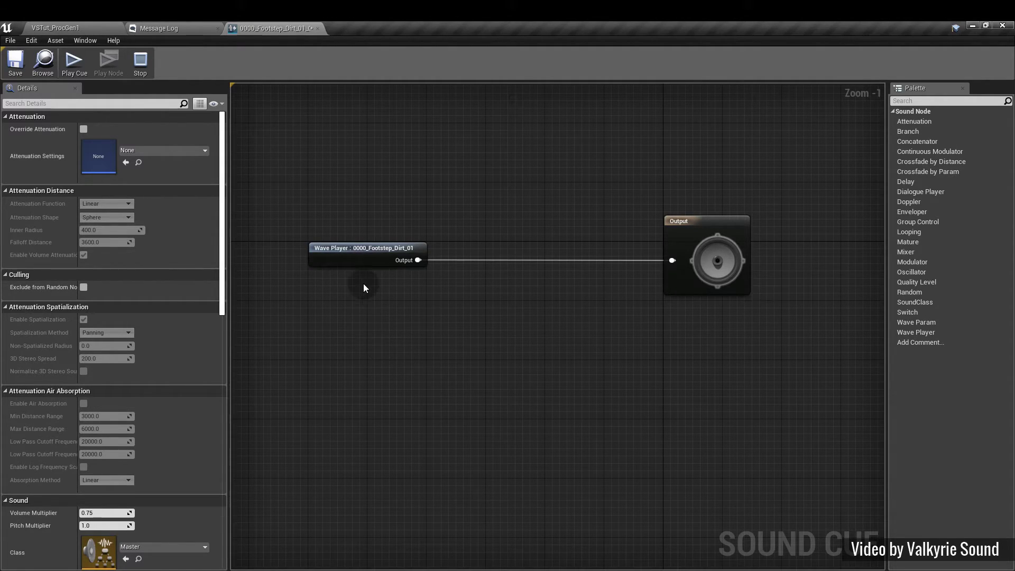
left_click(362, 264)
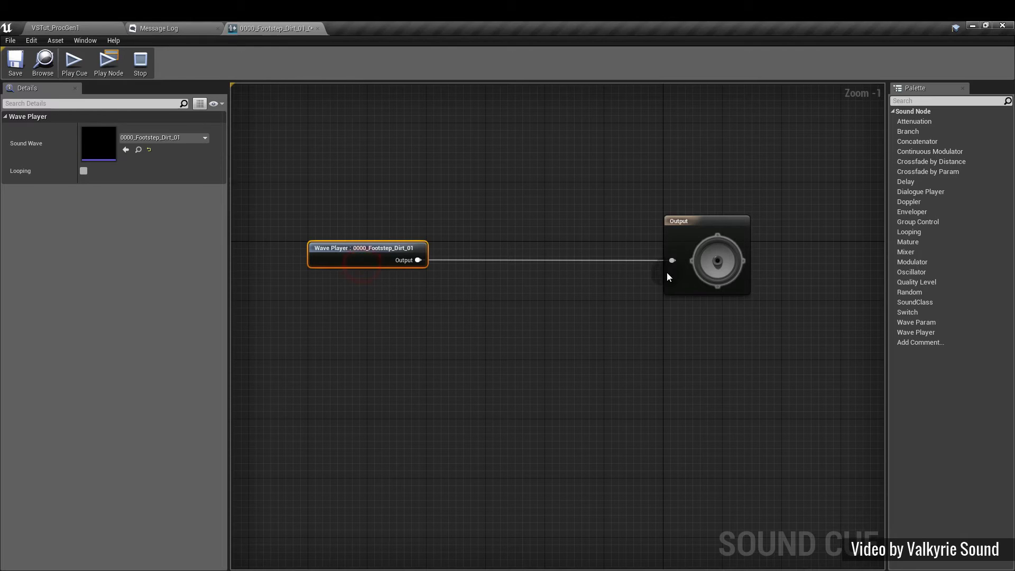
left_click(704, 268)
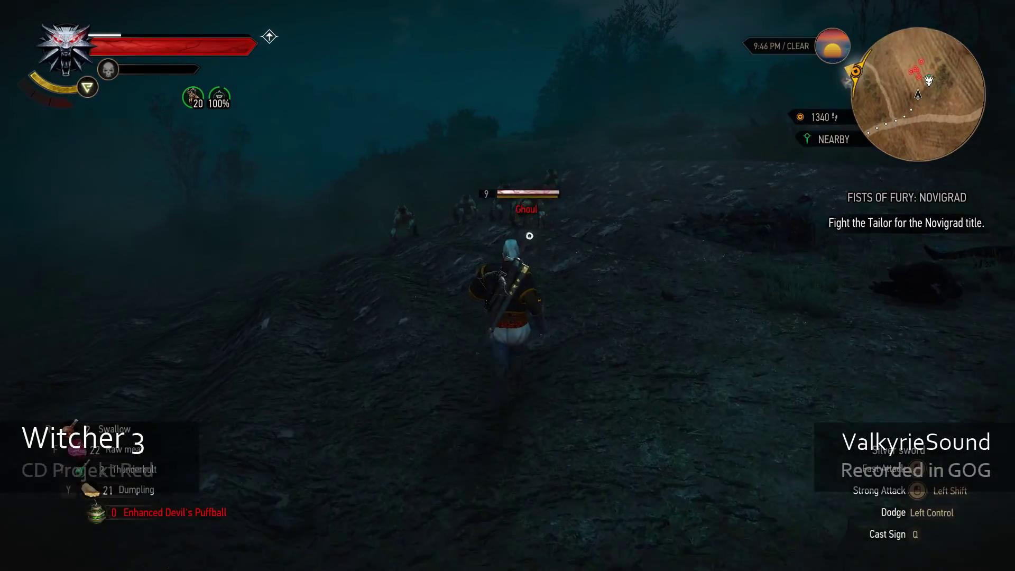
Step: Charge the ghouls, cast Quen on Geralt, then switch through Aard to cast Igni
key("F5")
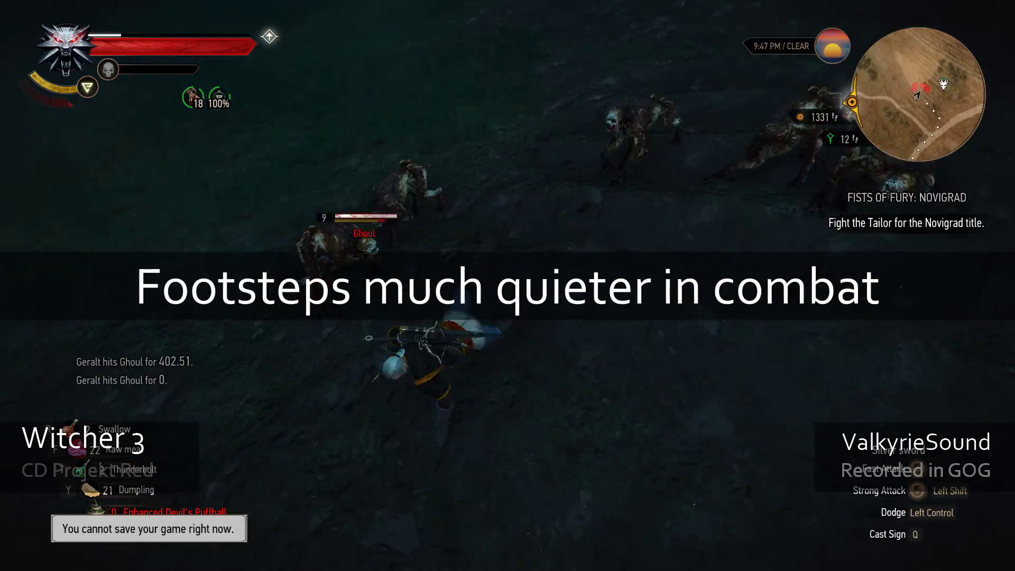
key("2")
key("4")
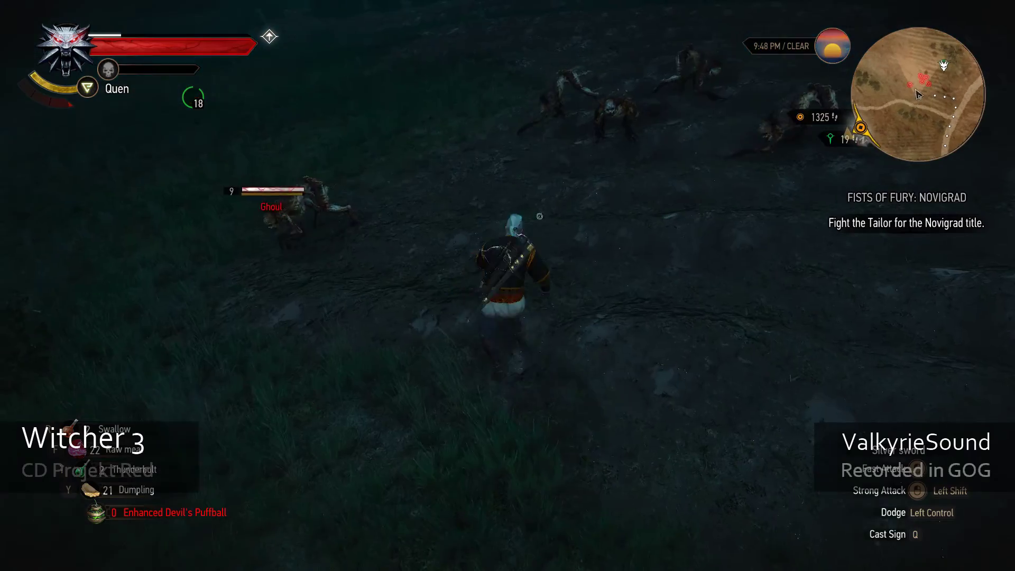
key("q")
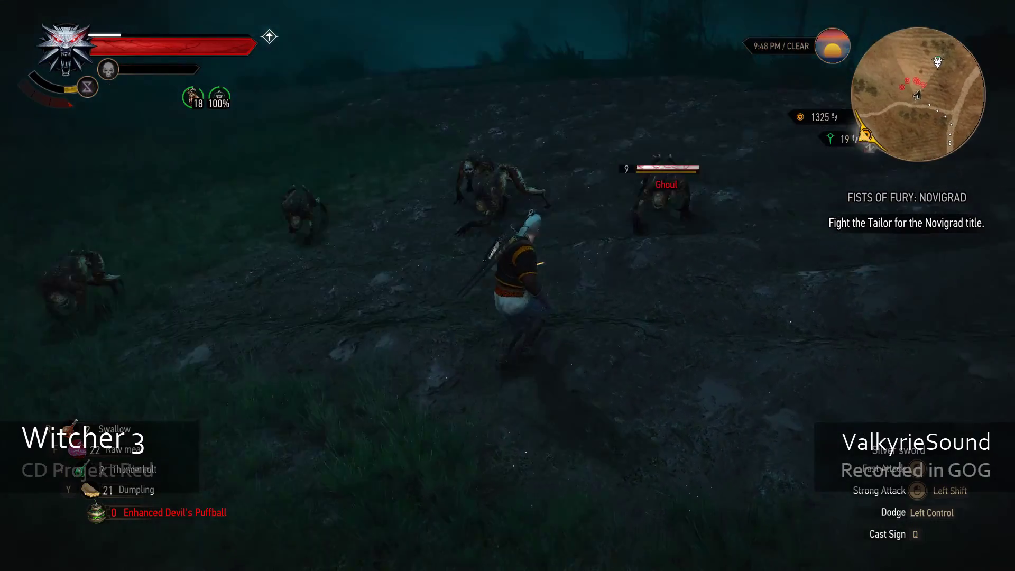
key("1")
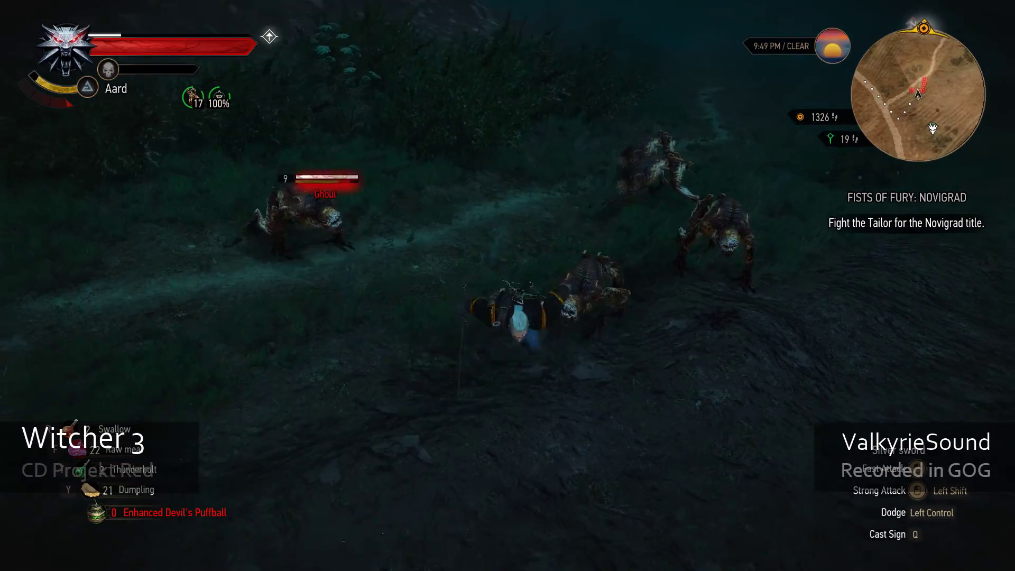
key("2")
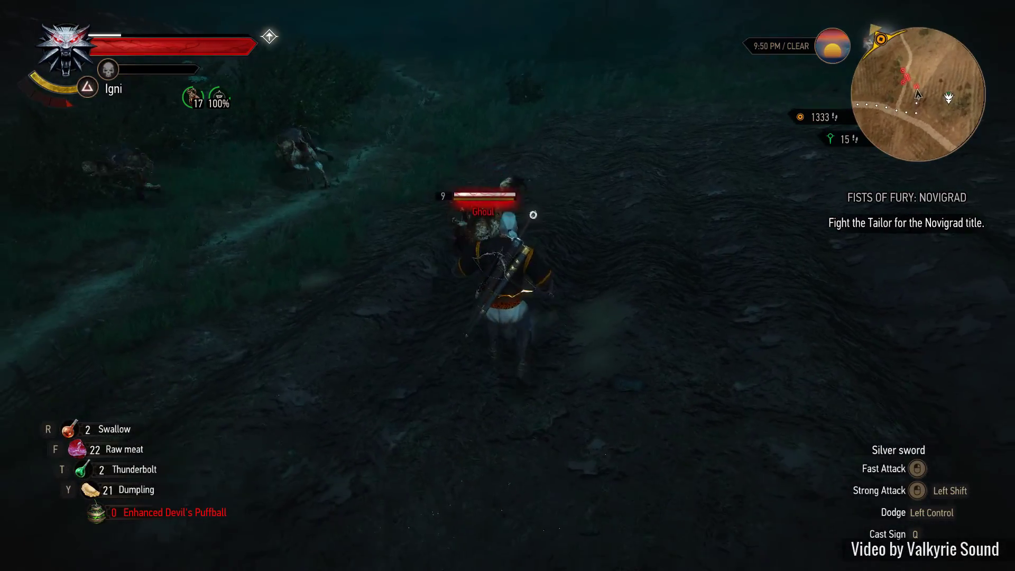
key("q")
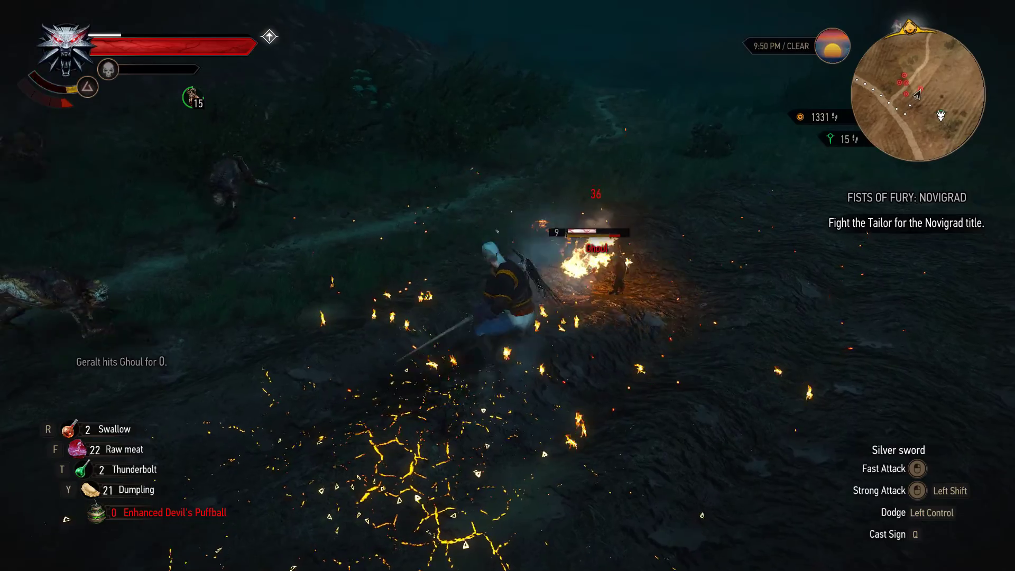